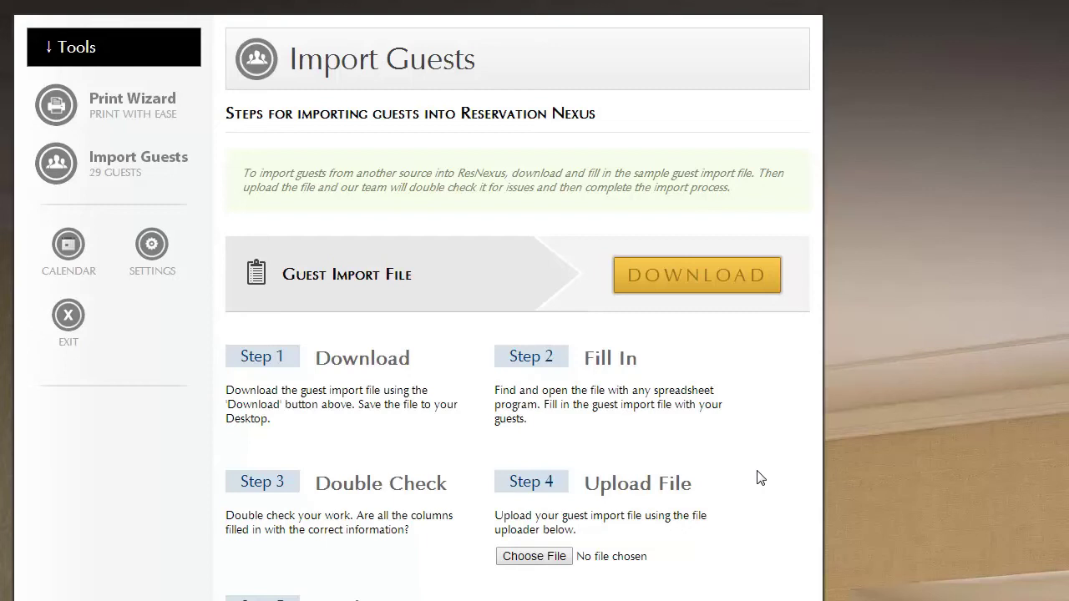
Step: Open the Import Guests page in the Tools section
{"action": "mouse_move", "coordinate": [177, 64]}
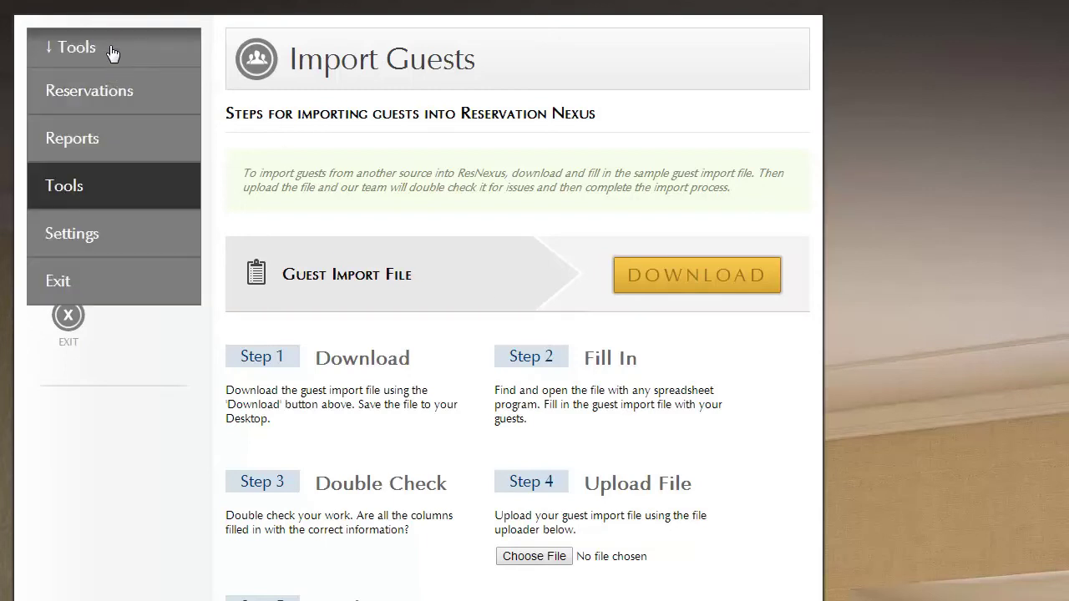
{"action": "left_click", "coordinate": [71, 188]}
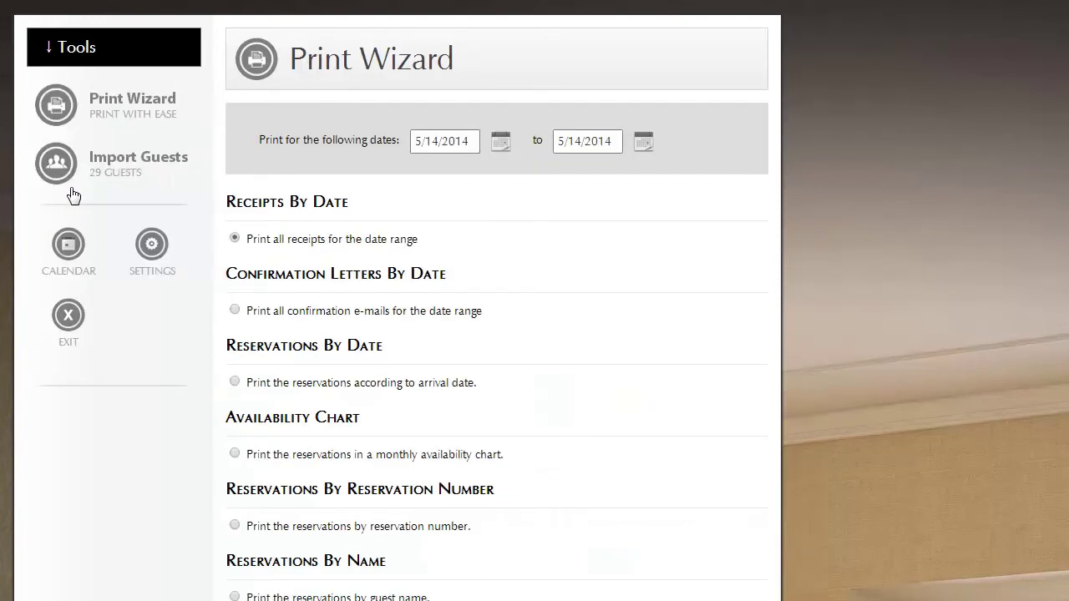
{"action": "left_click", "coordinate": [114, 164]}
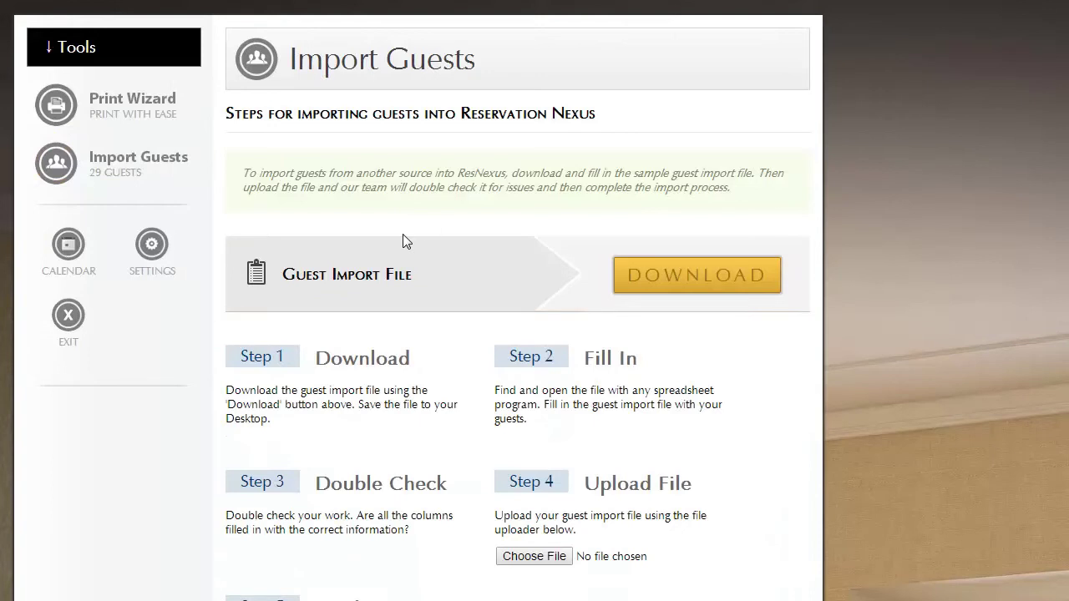
Step: Download the sample guest import file and open sample (3).csv in Excel
{"action": "scroll", "coordinate": [393, 235], "scroll_direction": "down", "scroll_amount": 3}
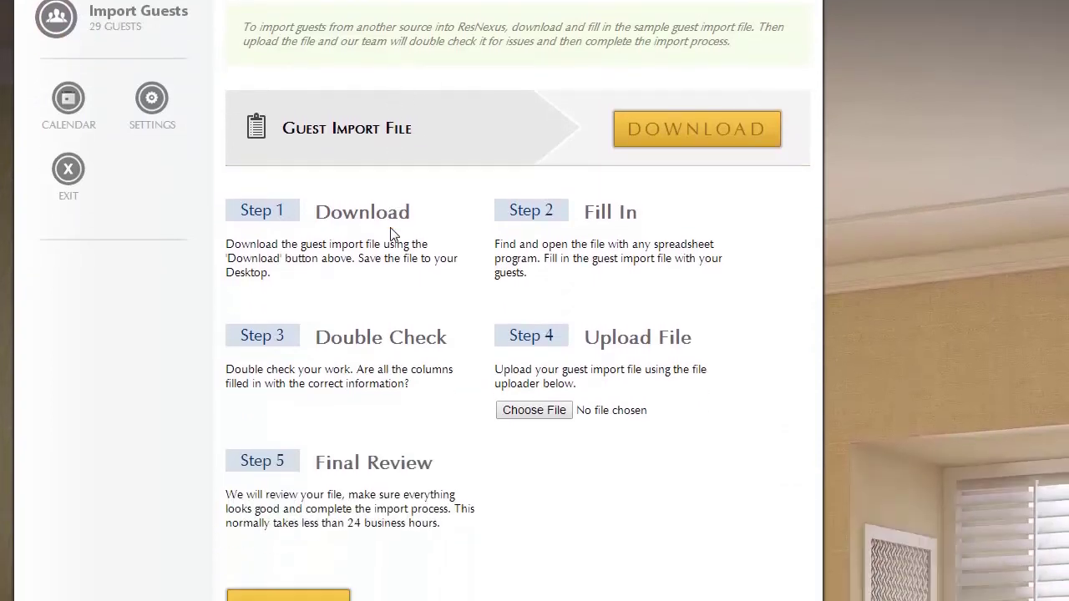
{"action": "scroll", "coordinate": [391, 230], "scroll_direction": "down", "scroll_amount": 1}
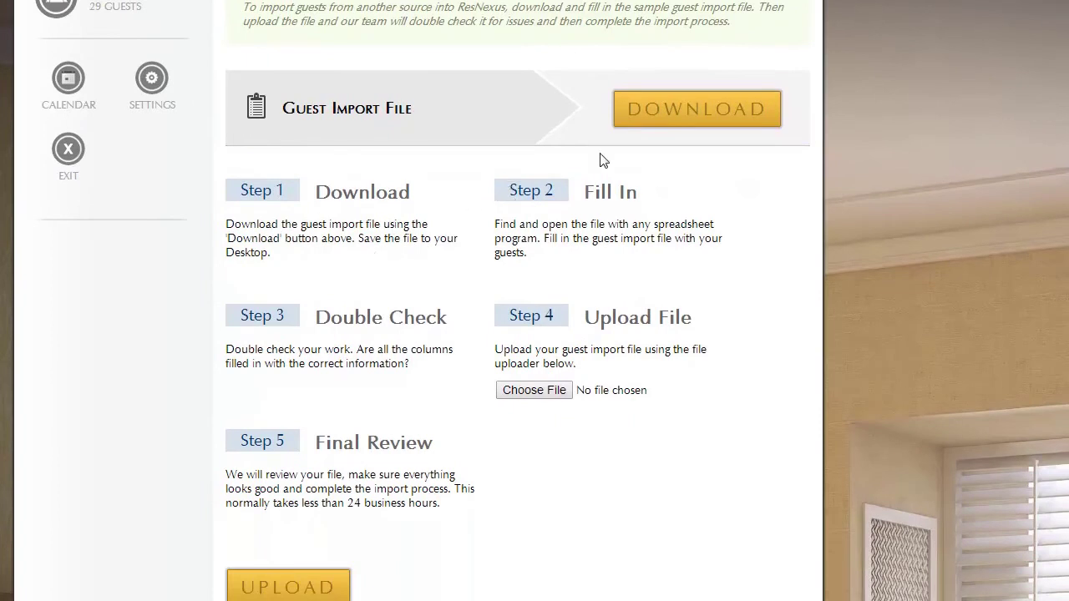
{"action": "left_click", "coordinate": [645, 125]}
{"action": "scroll", "coordinate": [487, 162], "scroll_direction": "down", "scroll_amount": 1}
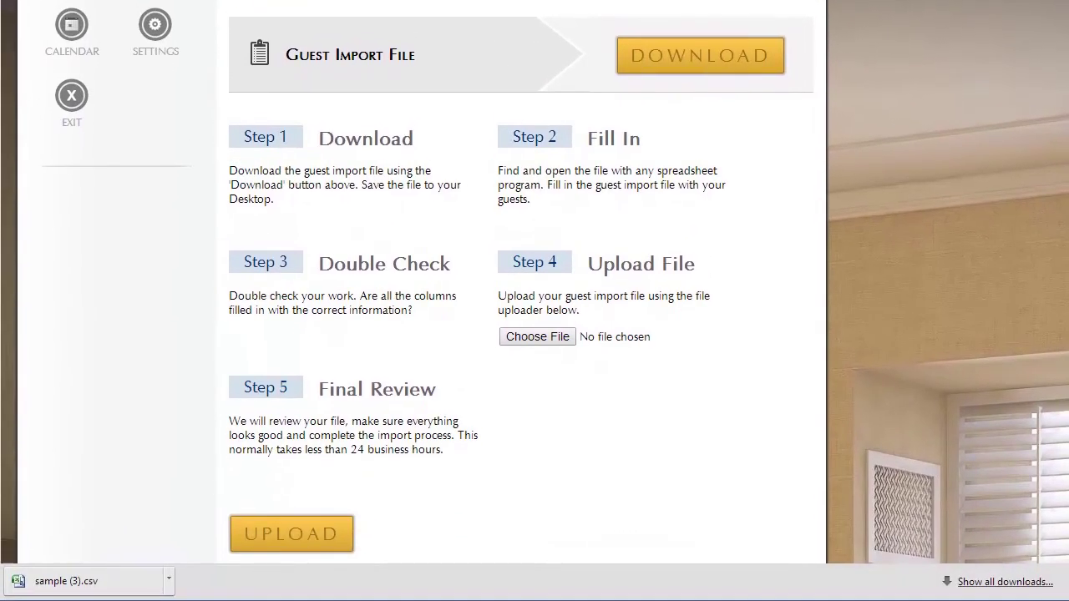
{"action": "left_click", "coordinate": [85, 581]}
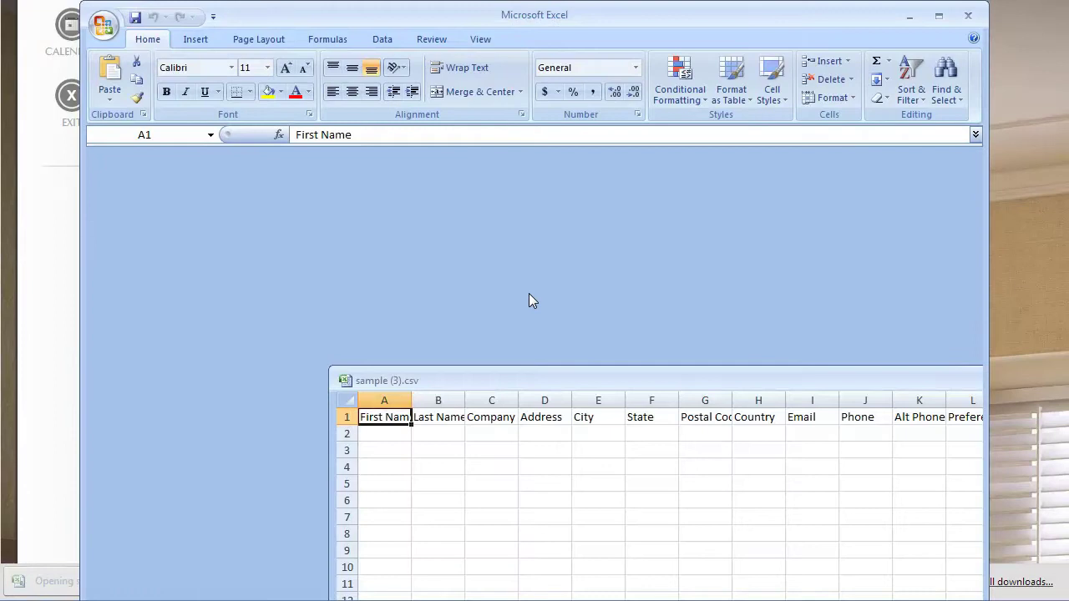
Step: Reposition the sample (3).csv workbook inside Excel and widen the First Name, Last Name, Company, Address and Postal Code columns
{"action": "left_click_drag", "start_coordinate": [534, 382], "coordinate": [301, 174]}
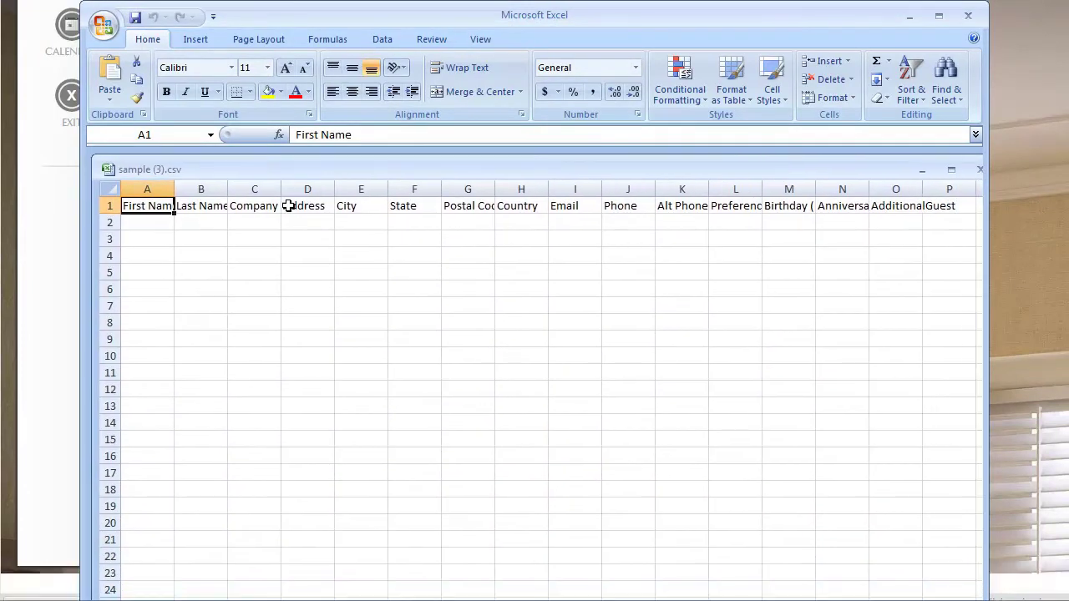
{"action": "left_click_drag", "start_coordinate": [175, 188], "coordinate": [432, 188]}
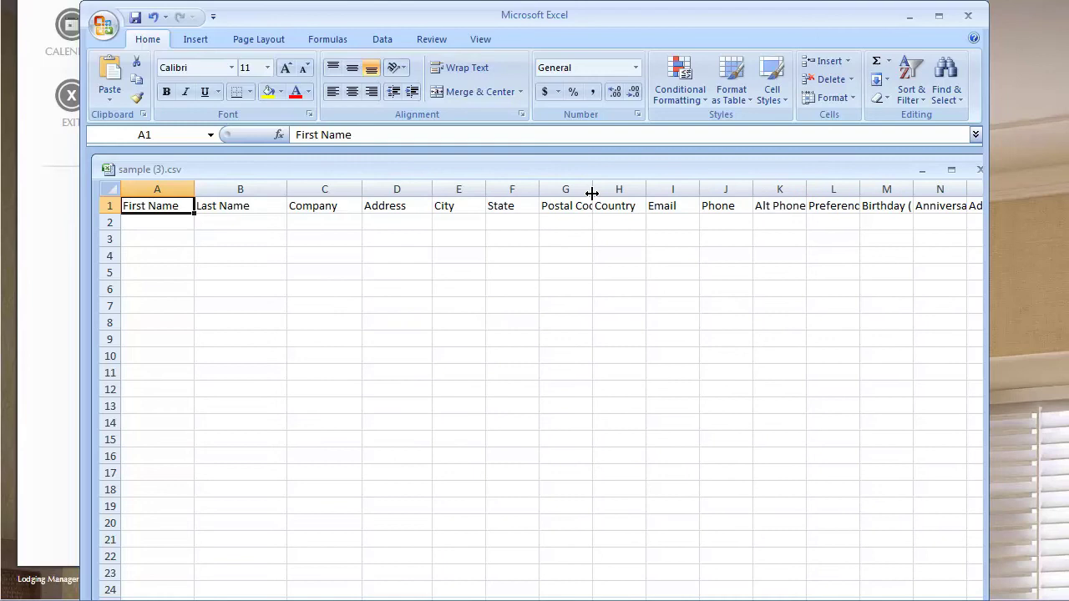
{"action": "left_click_drag", "start_coordinate": [593, 188], "coordinate": [631, 193]}
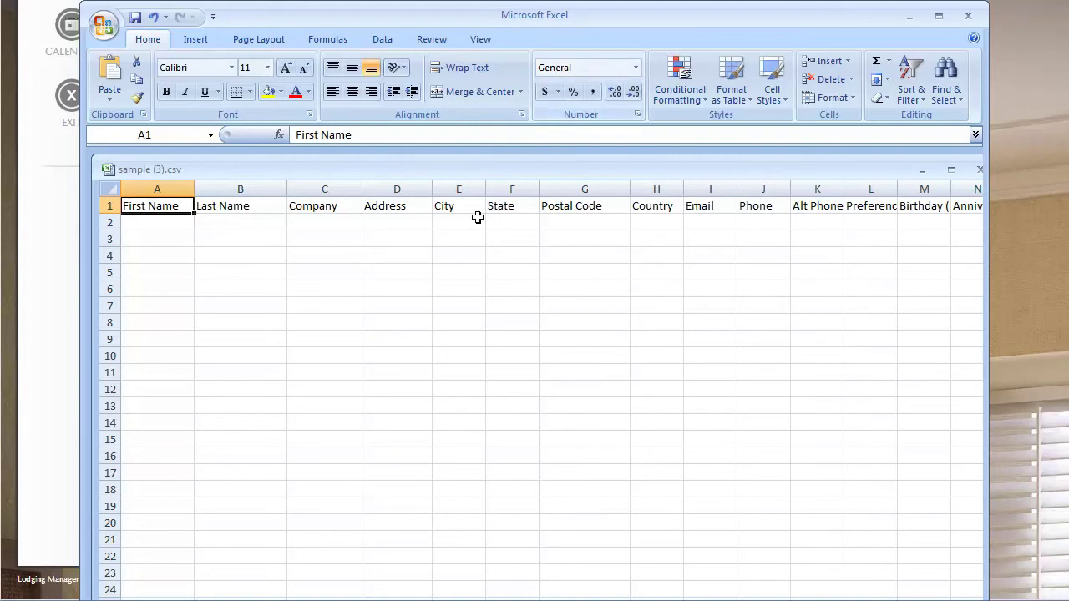
Step: Move and enlarge the Excel window, and widen the Preferences and Birthday columns so their headers are easier to read
{"action": "left_click_drag", "start_coordinate": [560, 23], "coordinate": [489, 23]}
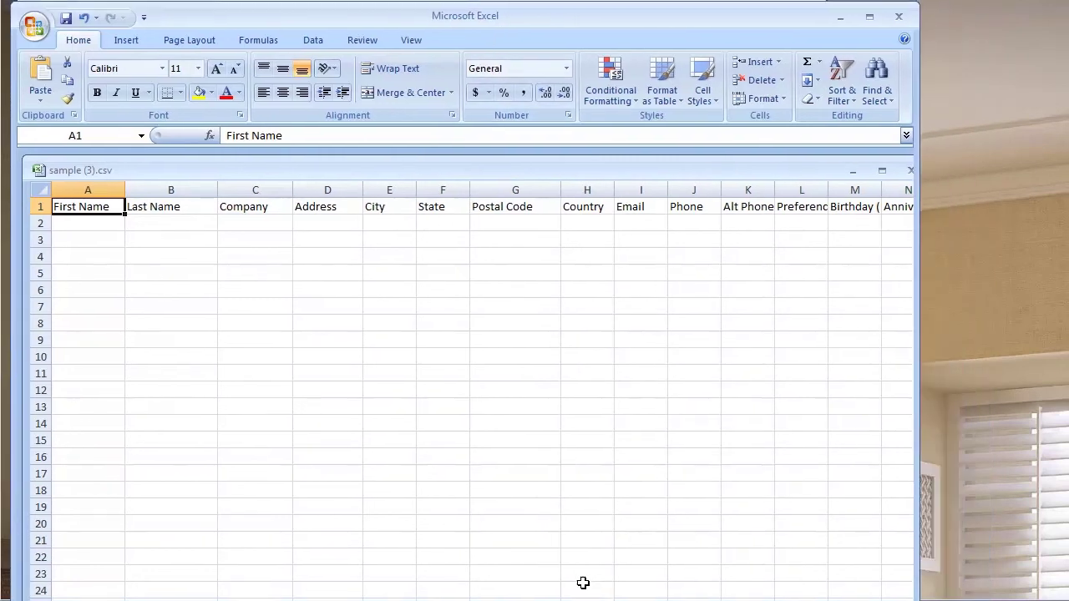
{"action": "left_click_drag", "start_coordinate": [829, 191], "coordinate": [1026, 224]}
{"action": "left_click_drag", "start_coordinate": [934, 213], "coordinate": [1021, 219]}
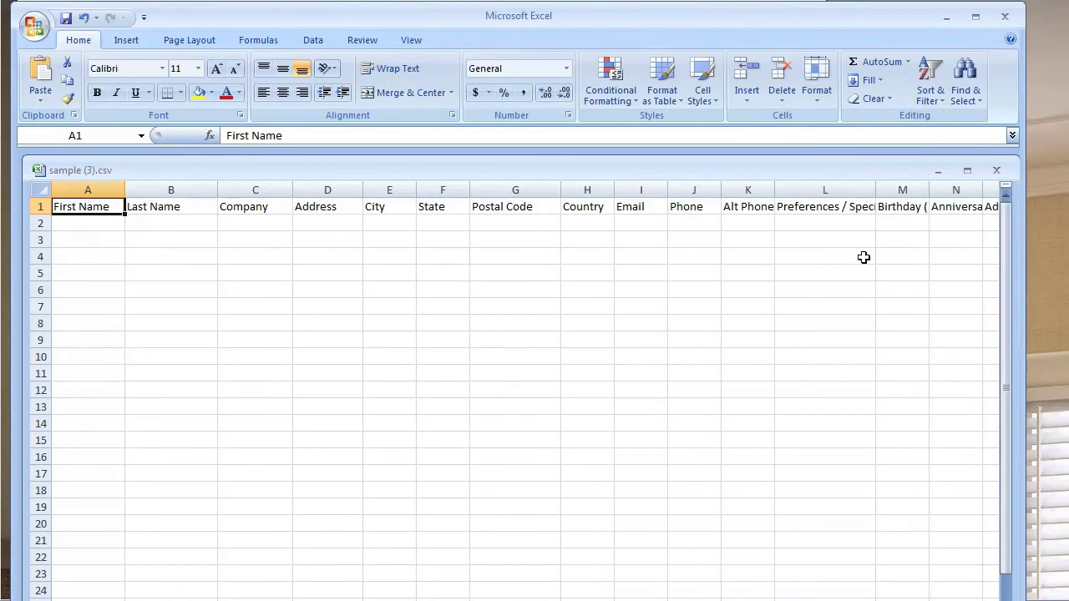
{"action": "left_click", "coordinate": [894, 212]}
{"action": "left_click_drag", "start_coordinate": [929, 189], "coordinate": [988, 186]}
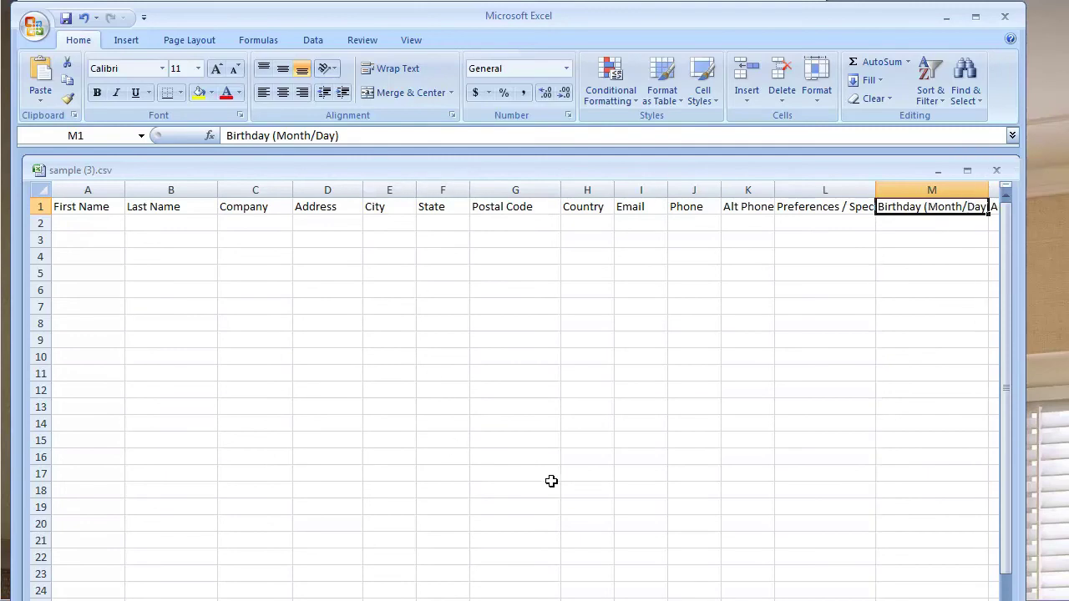
Step: Look through the remaining column headers from Birthday to the guest columns, and return to the First Name header
{"action": "left_click", "coordinate": [947, 229]}
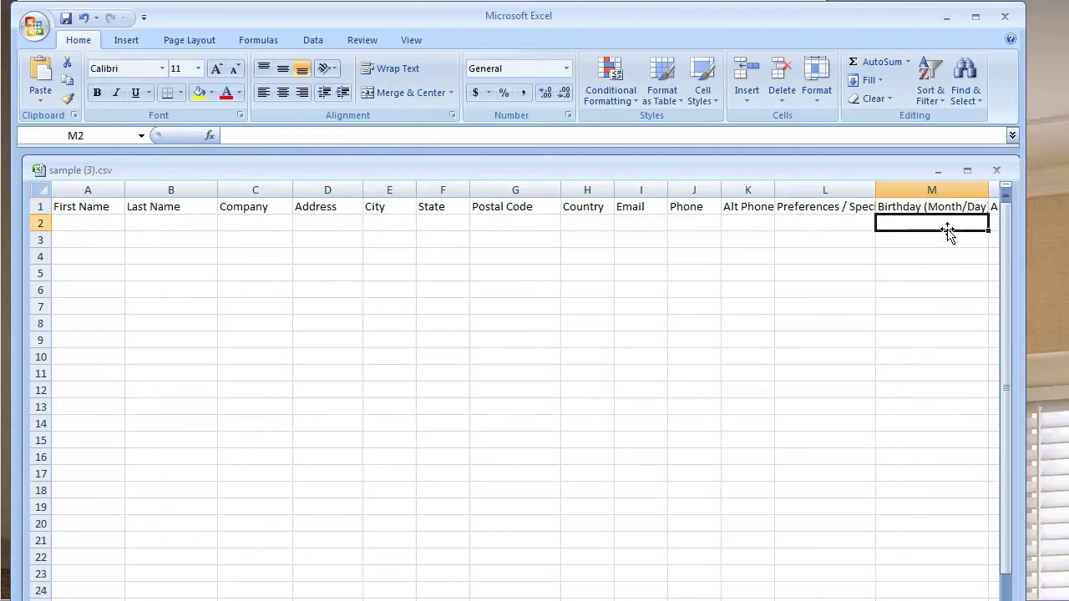
{"action": "key", "text": "Right"}
{"action": "key", "text": "Right"}
{"action": "key", "text": "Right"}
{"action": "key", "text": "Up"}
{"action": "key", "text": "Left"}
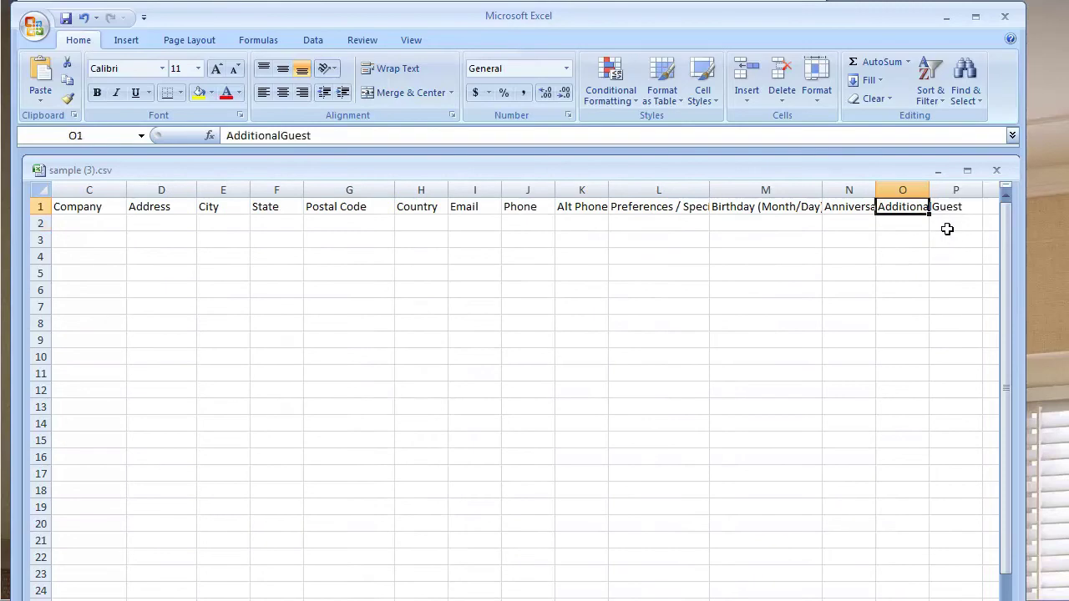
{"action": "key", "text": "Home"}
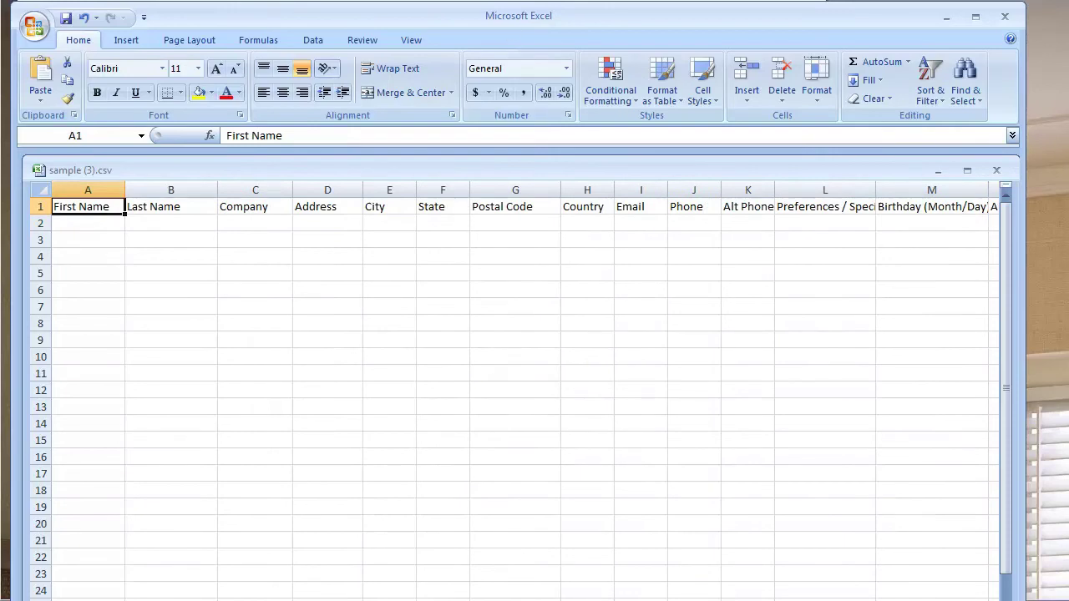
Step: Review the First Name, Last Name and Company columns alongside the import instructions on the Import Guests page
{"action": "key", "text": "alt+Tab"}
{"action": "left_click", "coordinate": [97, 225]}
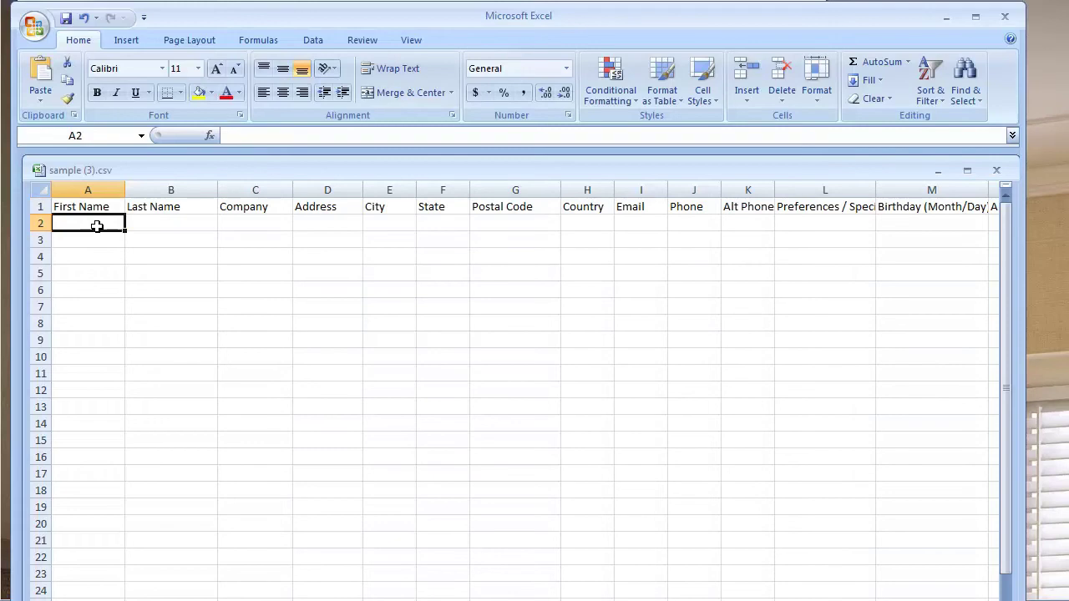
{"action": "left_click", "coordinate": [170, 189]}
{"action": "left_click_drag", "start_coordinate": [170, 189], "coordinate": [148, 182]}
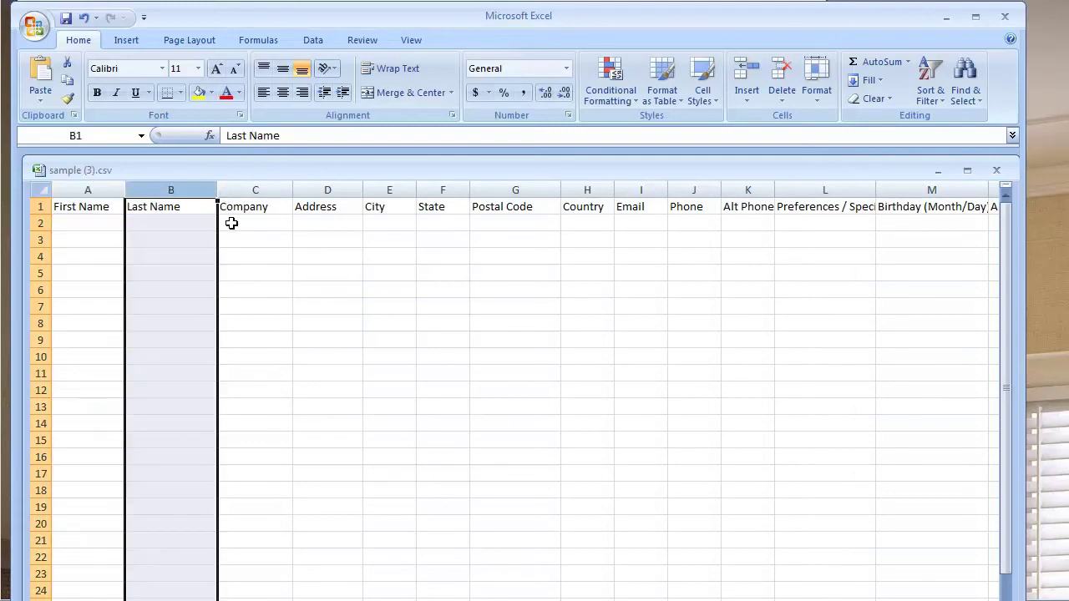
{"action": "left_click", "coordinate": [232, 223]}
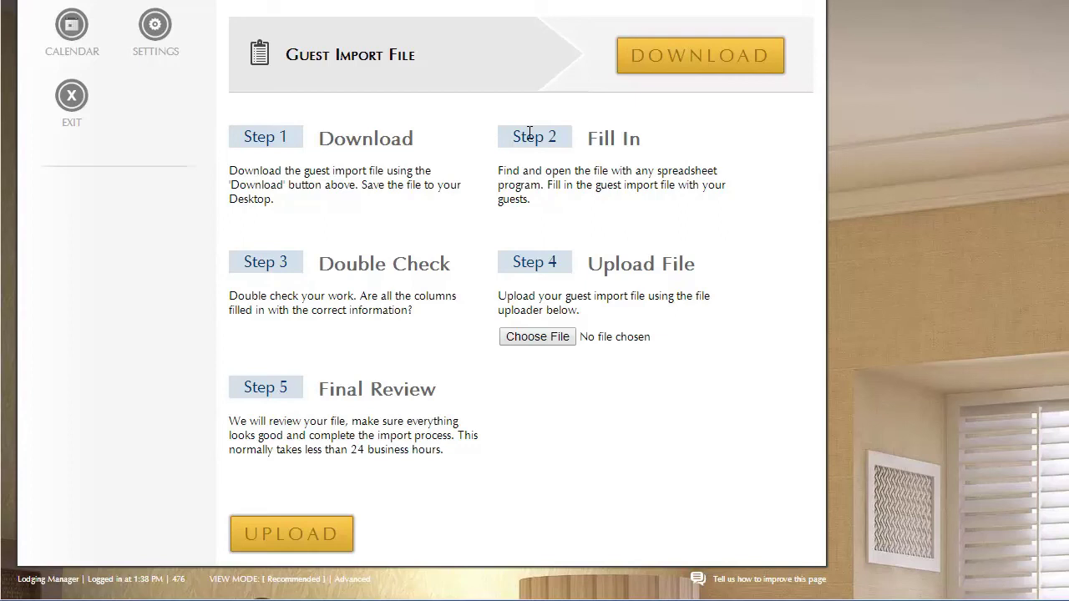
{"action": "scroll", "coordinate": [359, 284], "scroll_direction": "down", "scroll_amount": 1}
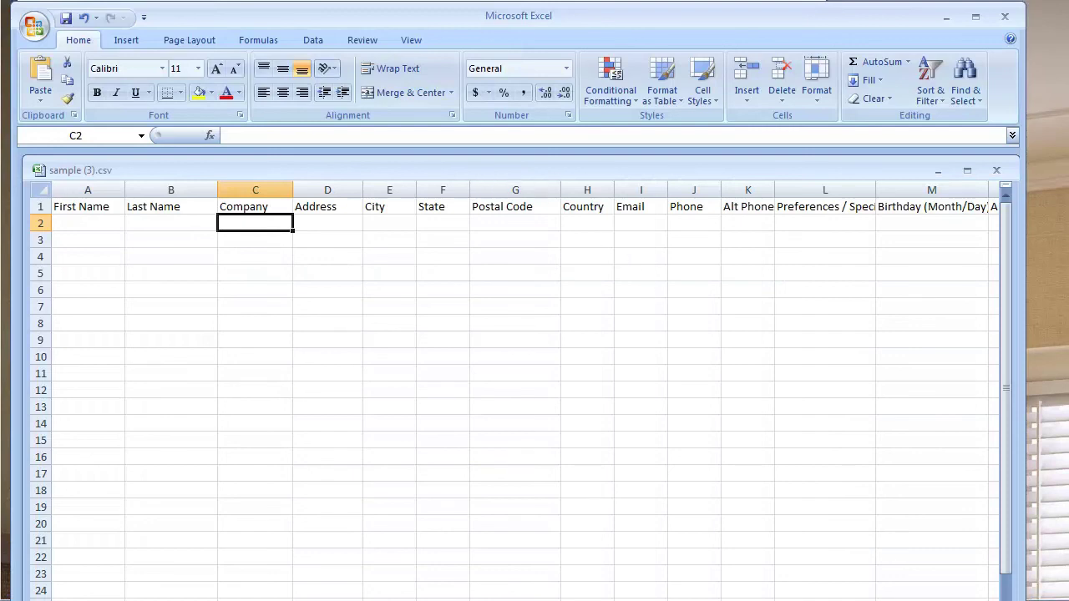
Step: Switch back to the ResNexus import page and view the file chooser for the guest file upload, closing it without selecting a file
{"action": "key", "text": "alt+Tab"}
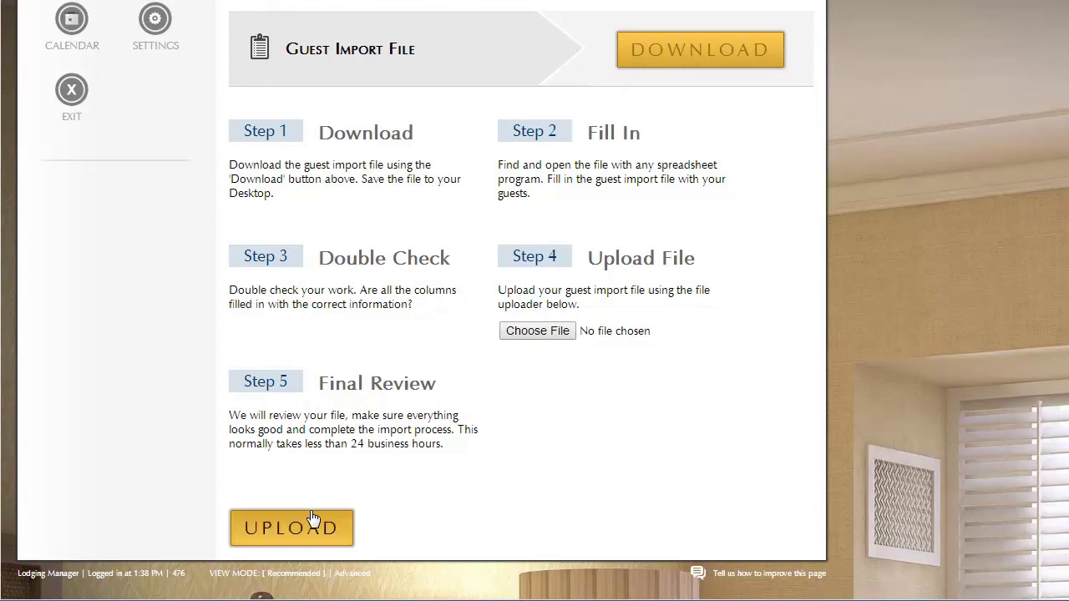
{"action": "left_click", "coordinate": [552, 335]}
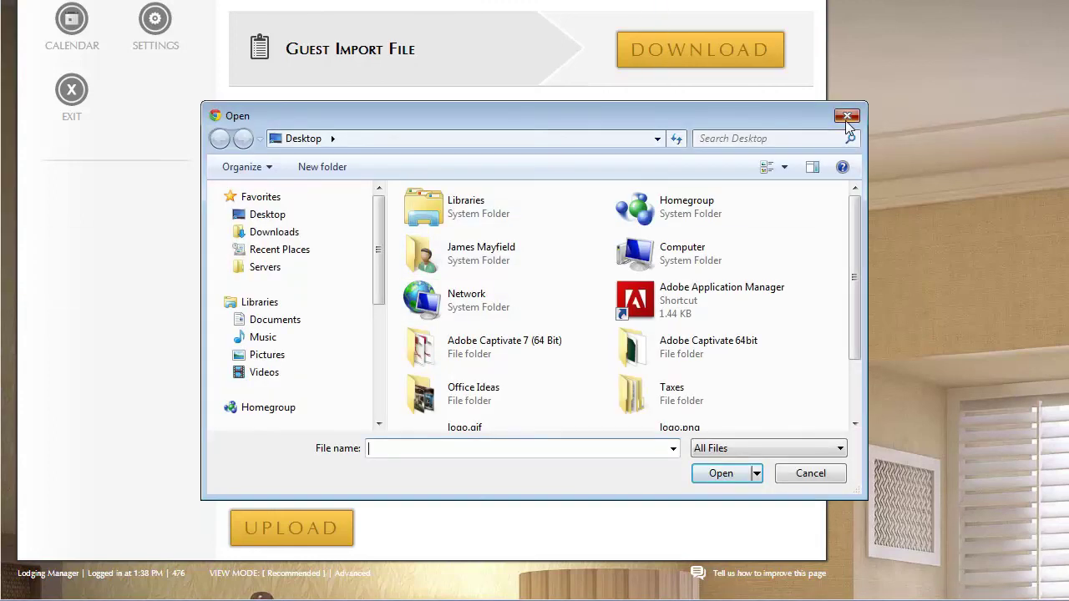
{"action": "left_click", "coordinate": [847, 117]}
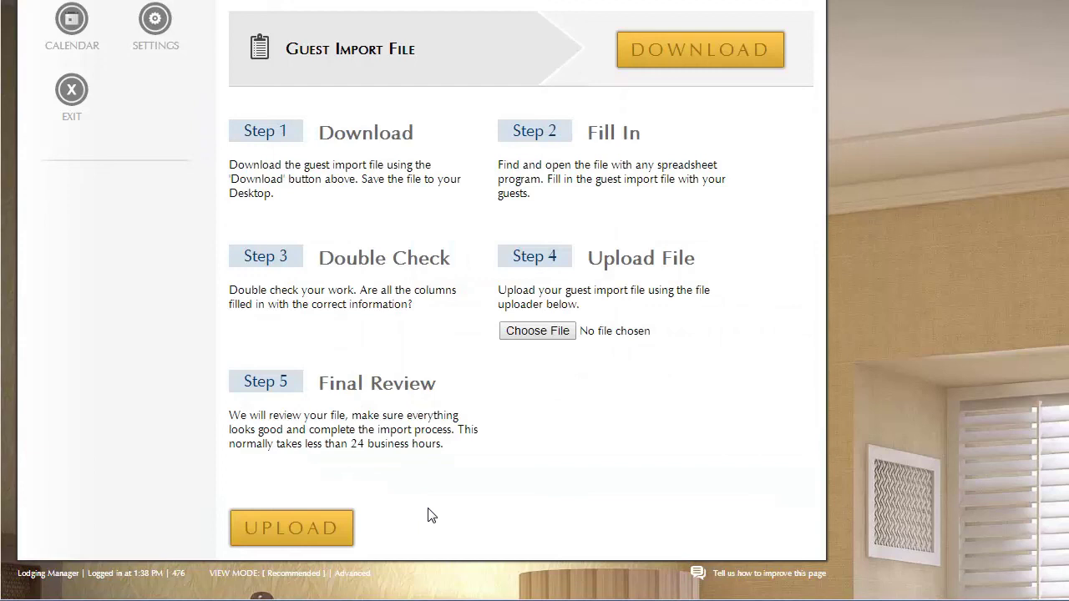
{"action": "scroll", "coordinate": [428, 515], "scroll_direction": "up", "scroll_amount": 3}
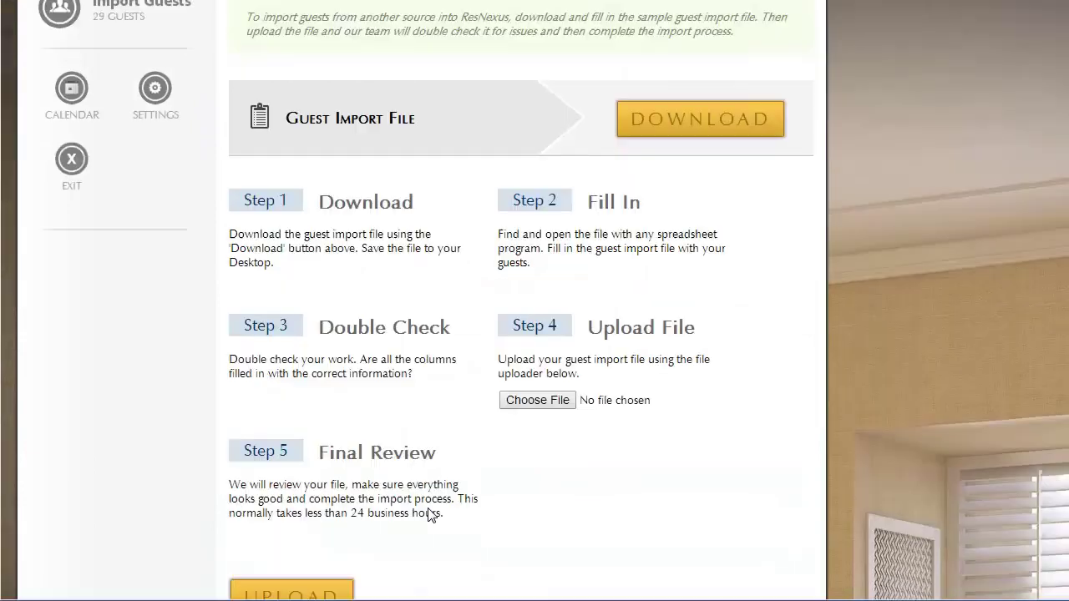